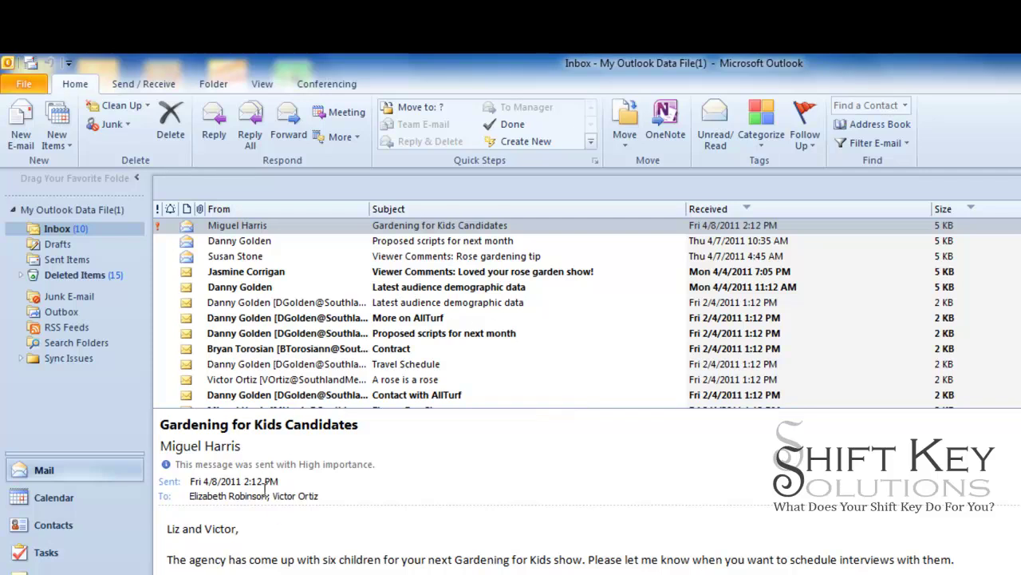
Show the Contacts folder and start a mail merge of all contacts in the current view.
click(99, 532)
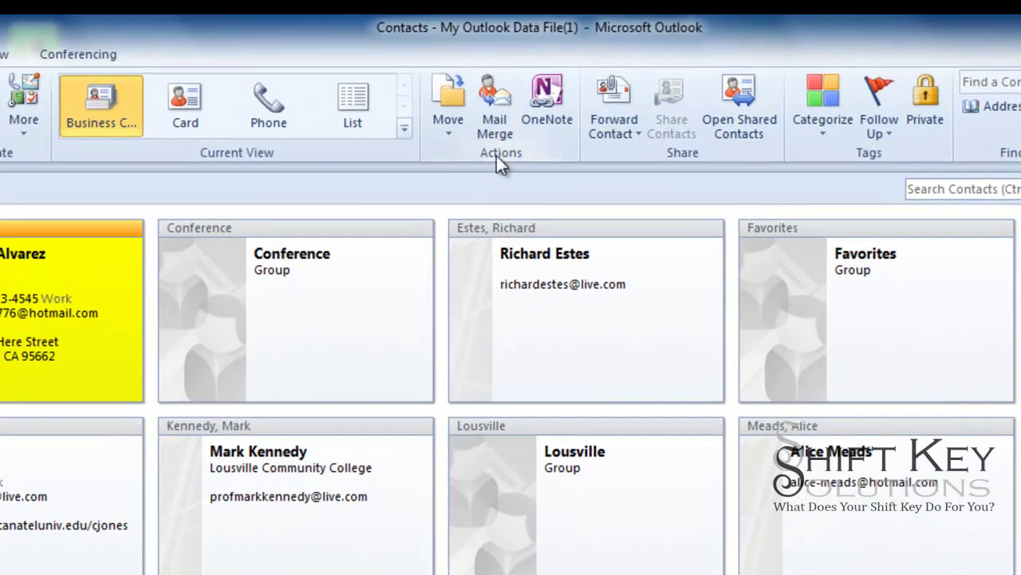
click(496, 88)
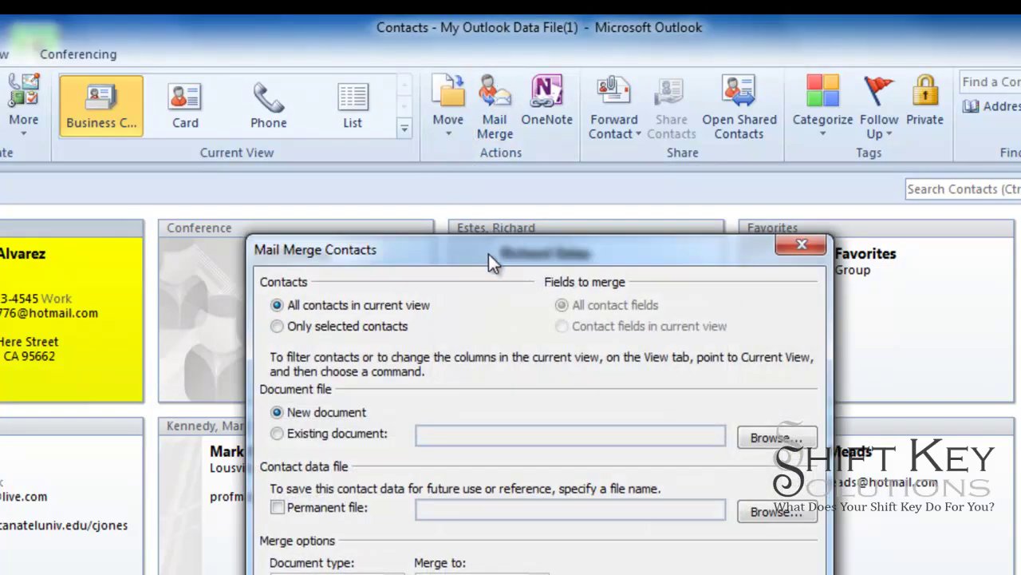
drag(488, 254, 409, 174)
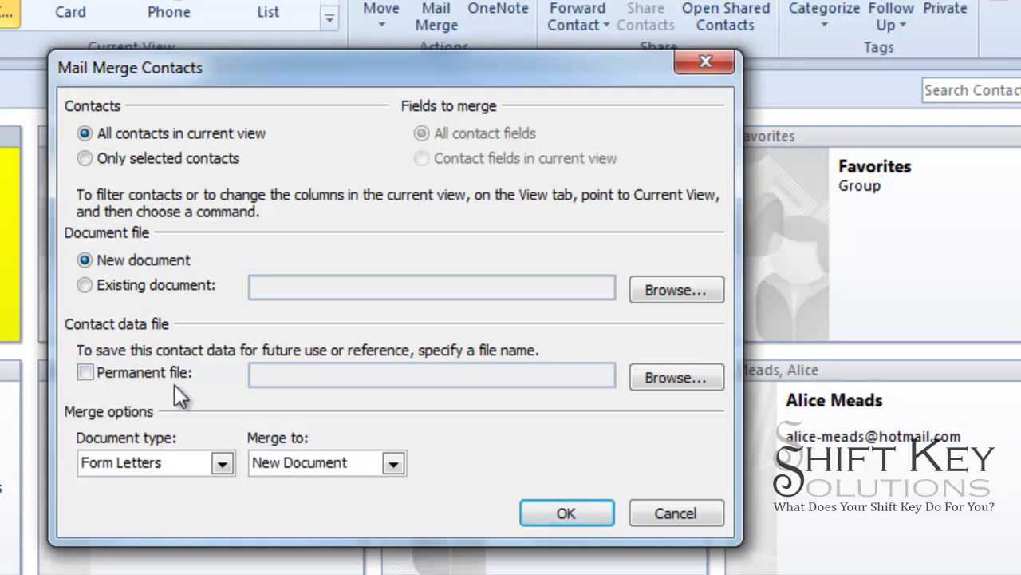
Set the merge document type to Mailing Labels without a permanent data file, and create the new merge document.
click(85, 374)
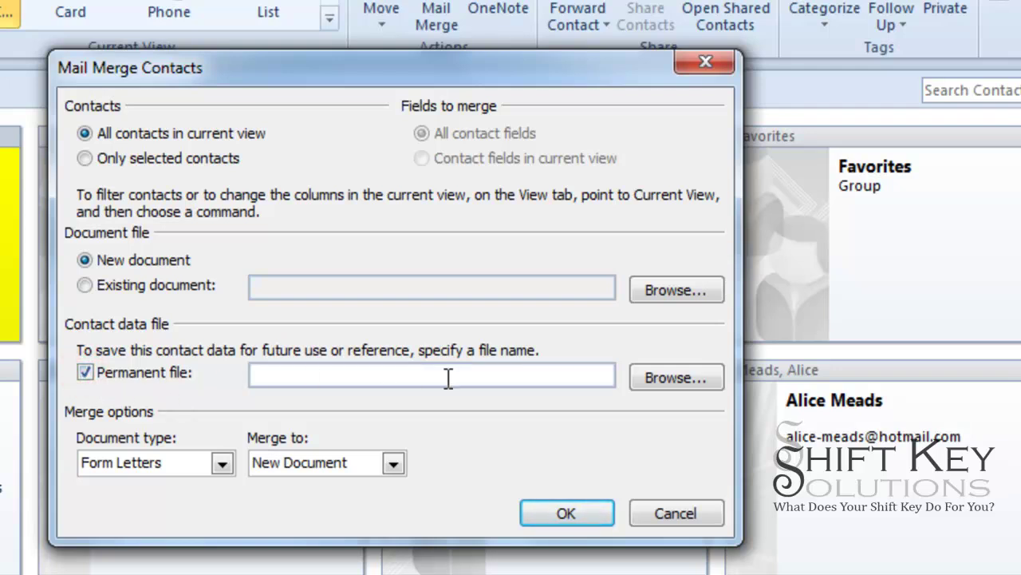
click(84, 372)
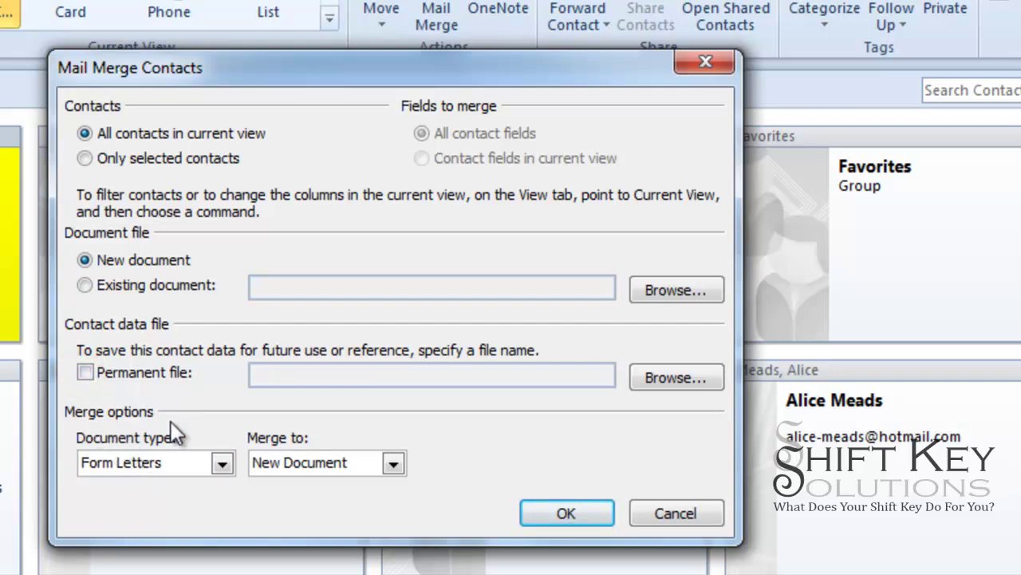
click(221, 463)
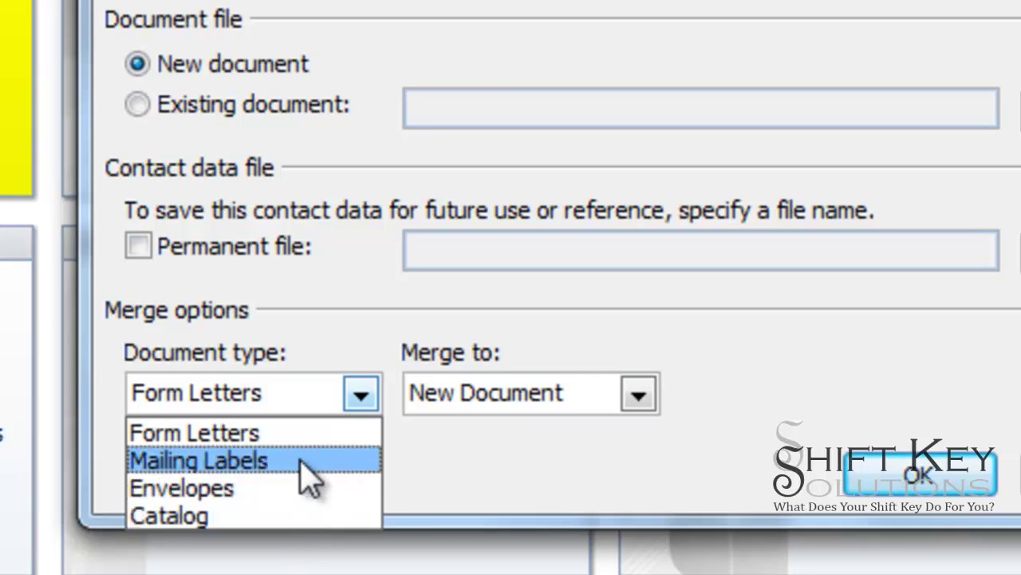
click(301, 460)
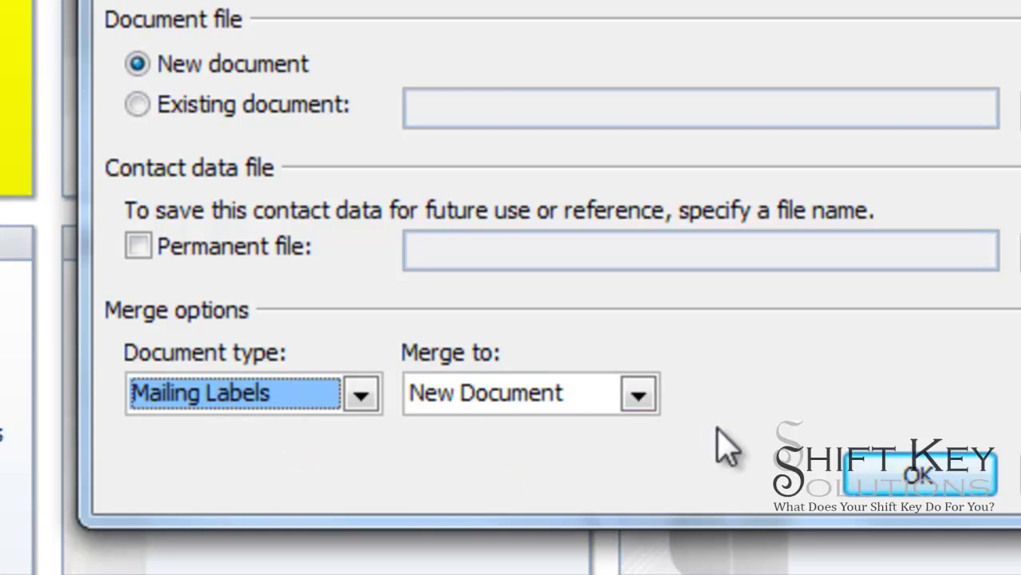
click(954, 482)
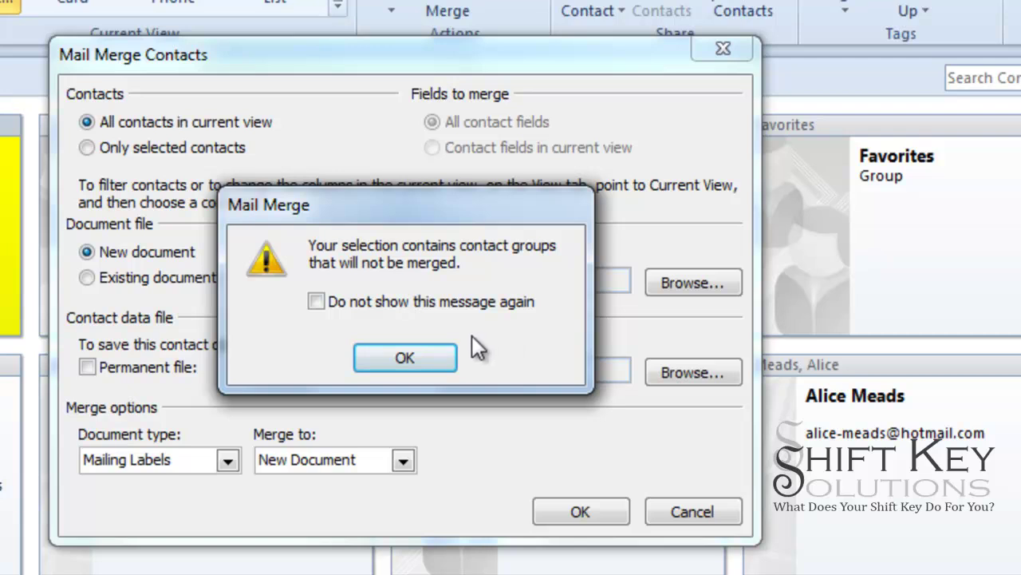
click(407, 357)
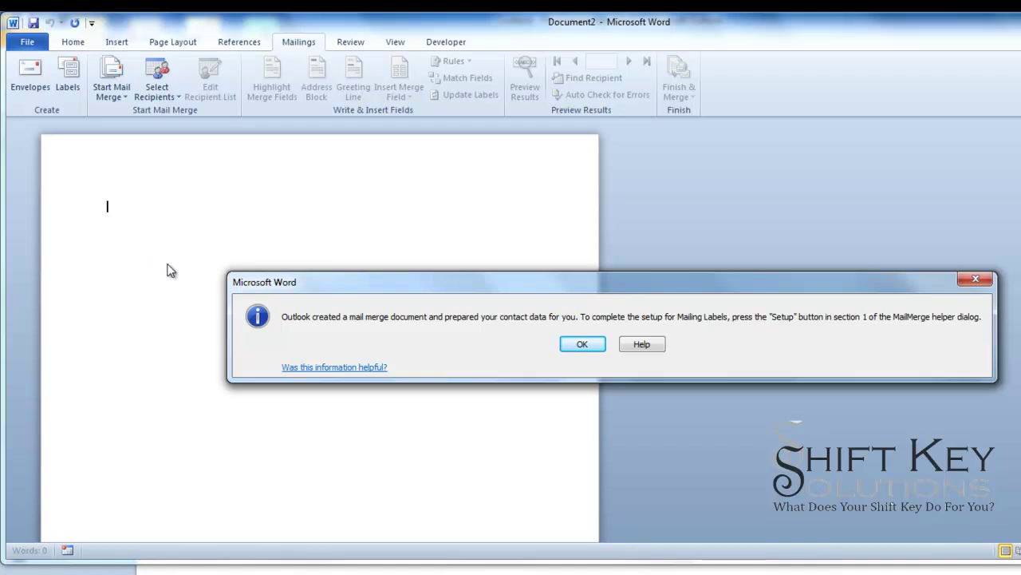
Open the main document's label setup from the Mail Merge Helper and set the label vendor to Avery US Letter.
click(582, 345)
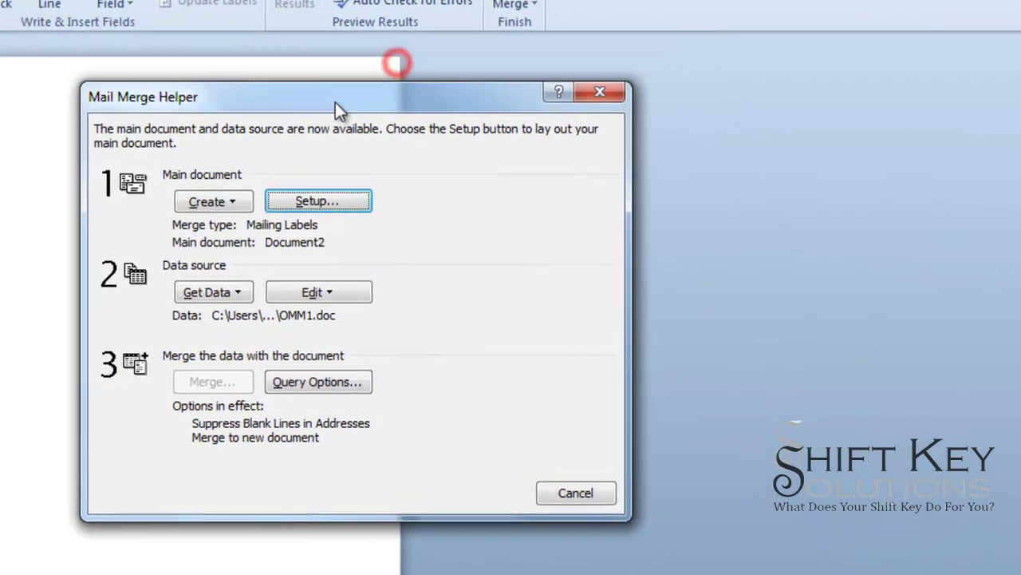
drag(335, 103, 327, 110)
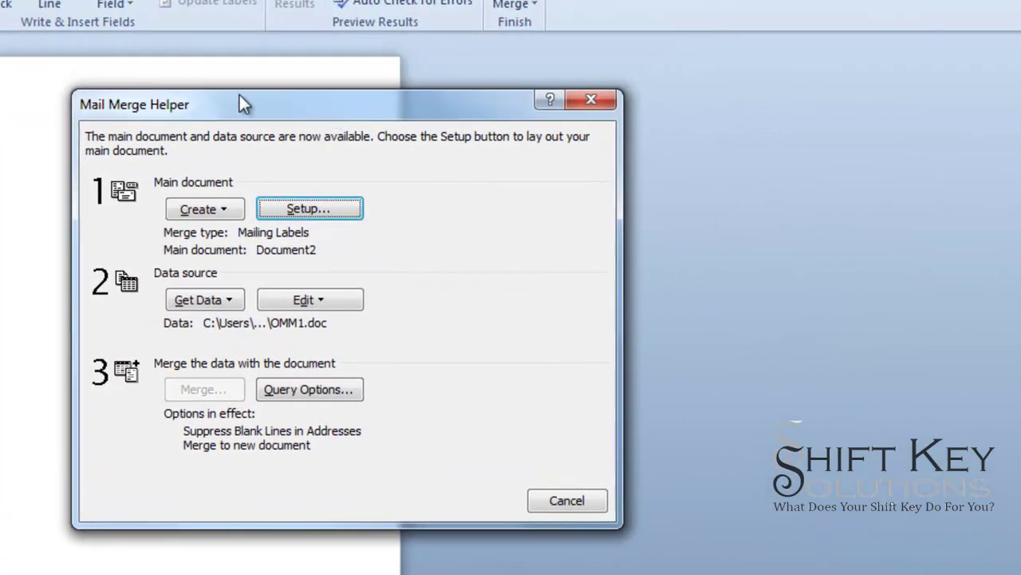
drag(393, 115, 364, 107)
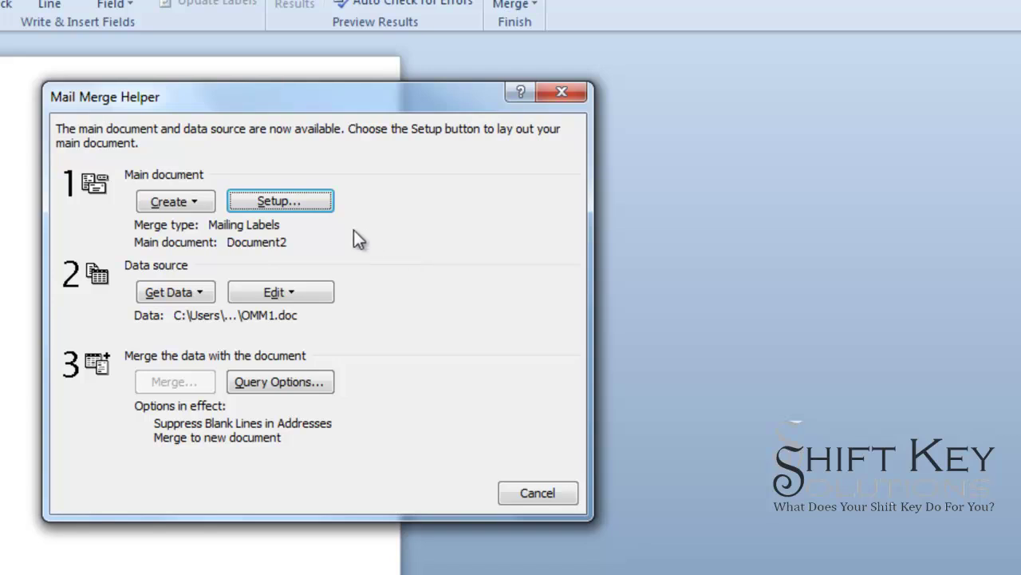
click(321, 203)
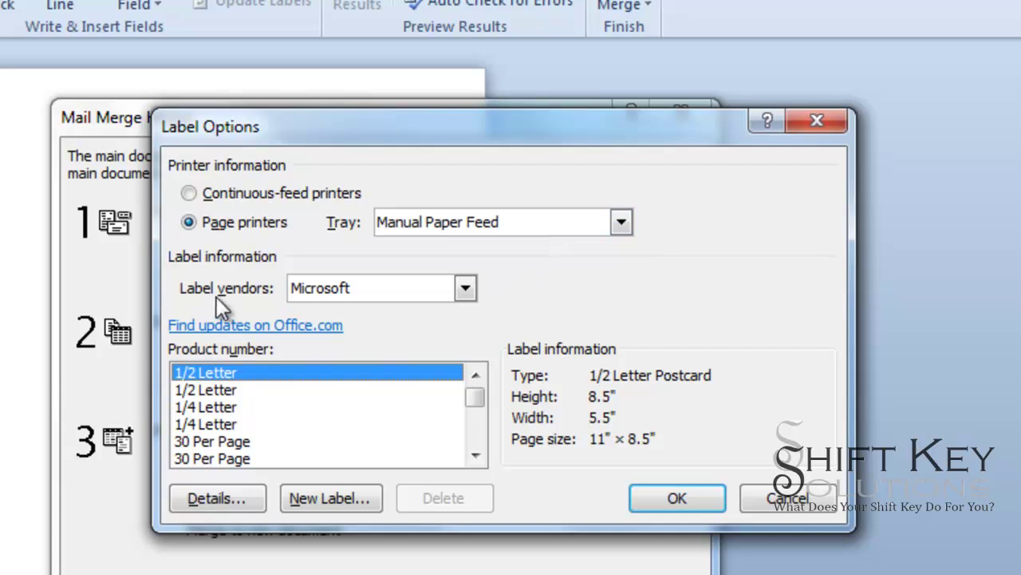
click(466, 289)
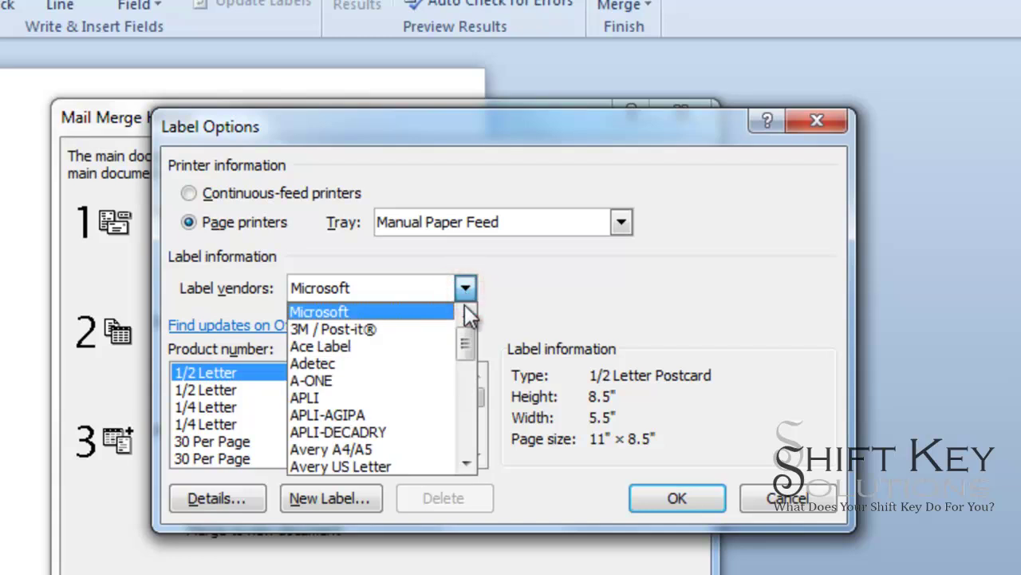
drag(465, 355, 463, 335)
click(465, 464)
click(465, 463)
click(467, 464)
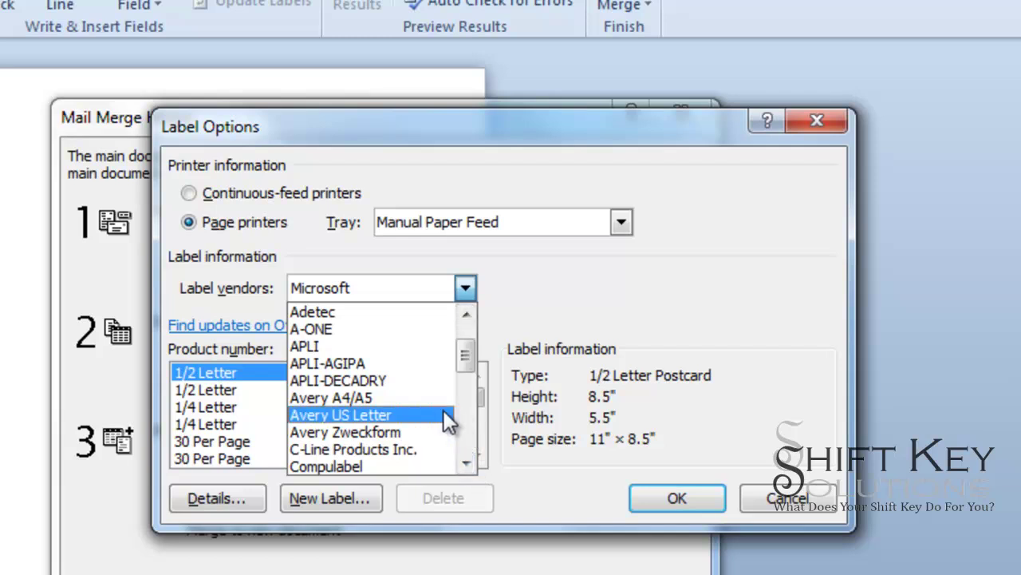
click(402, 413)
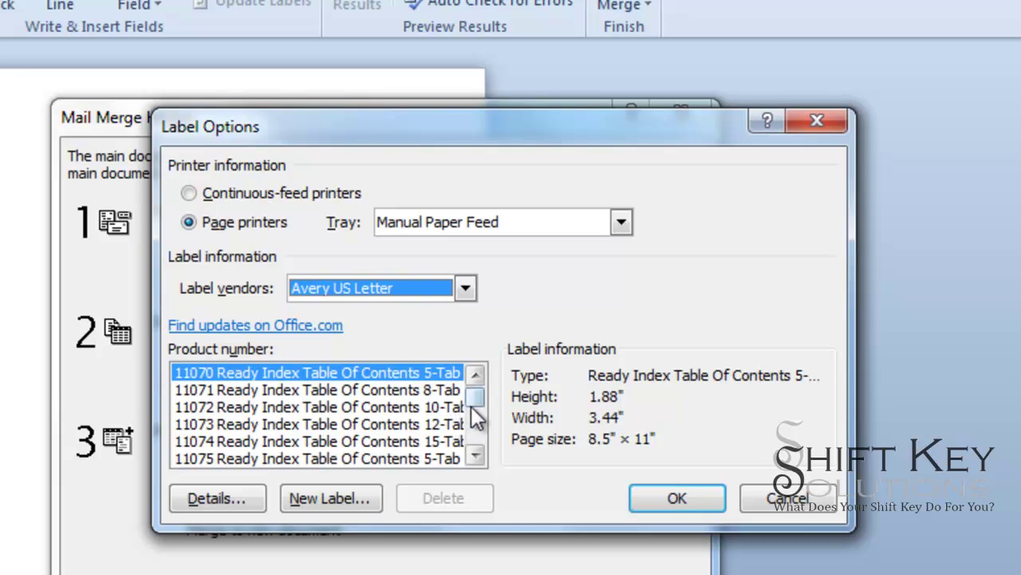
Select the 5160 Easy Peel Address Labels product, apply the label options and close the Mail Merge Helper.
drag(475, 397, 476, 423)
click(474, 445)
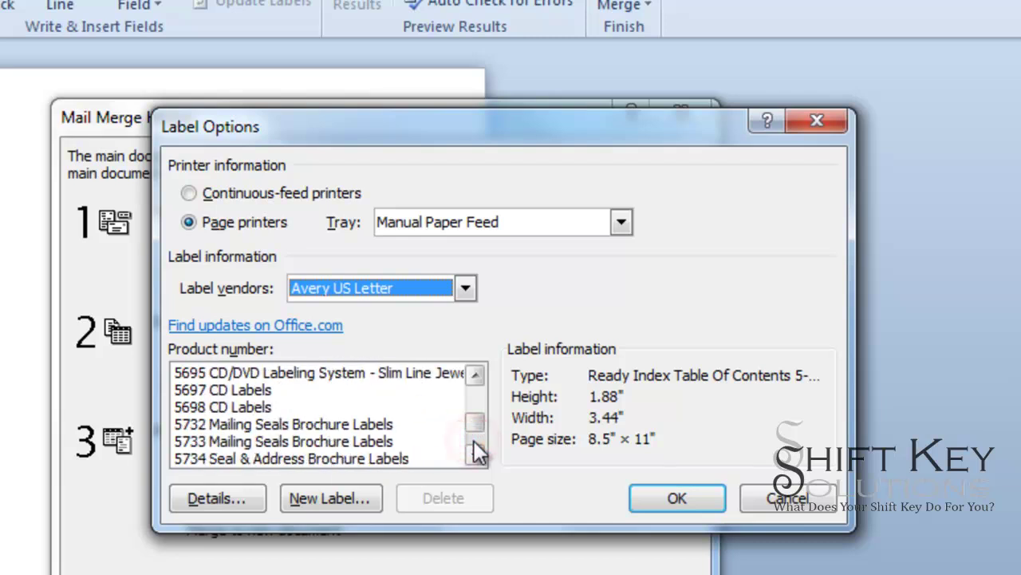
click(474, 440)
click(473, 401)
click(472, 401)
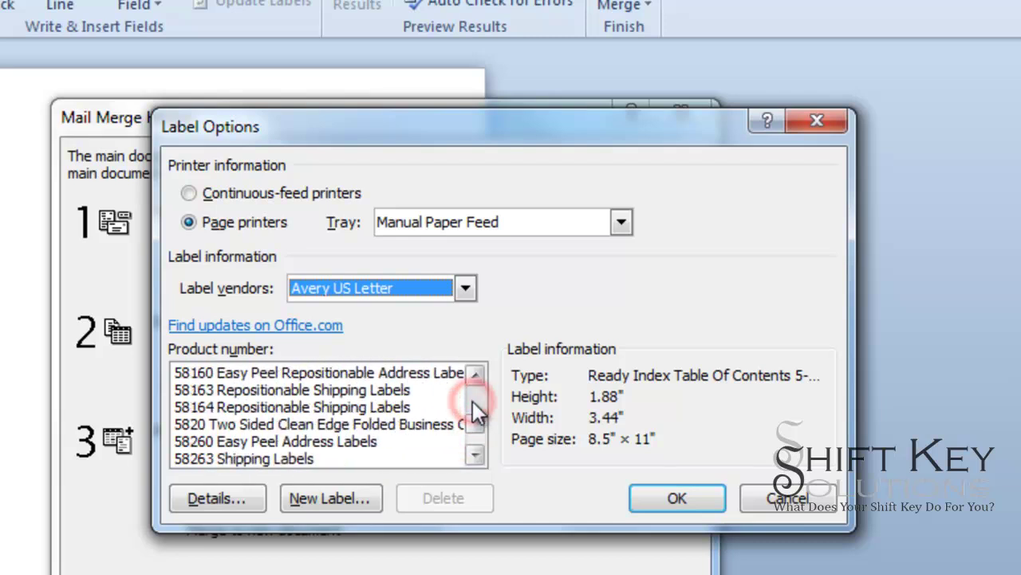
drag(473, 400, 474, 393)
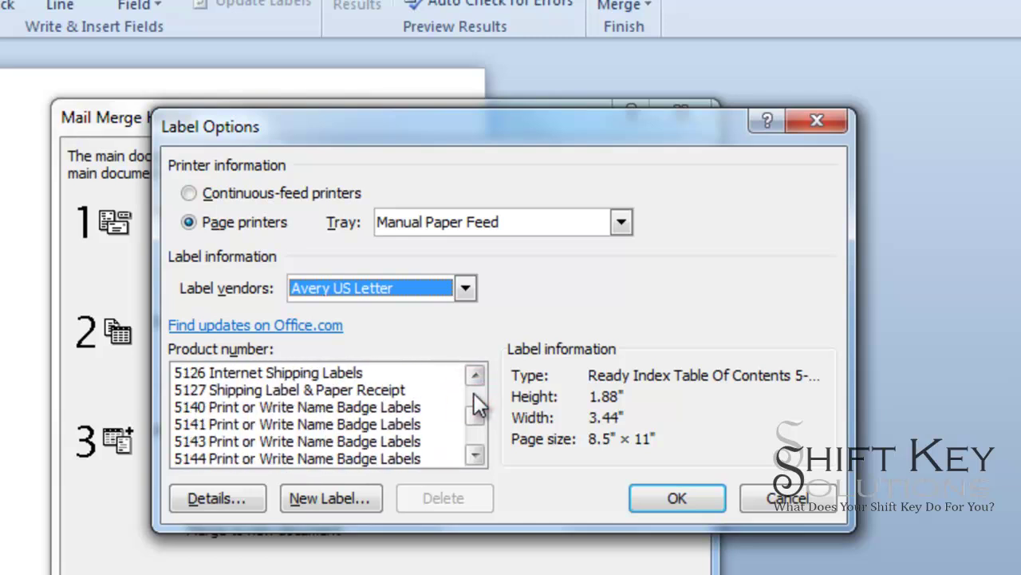
click(478, 436)
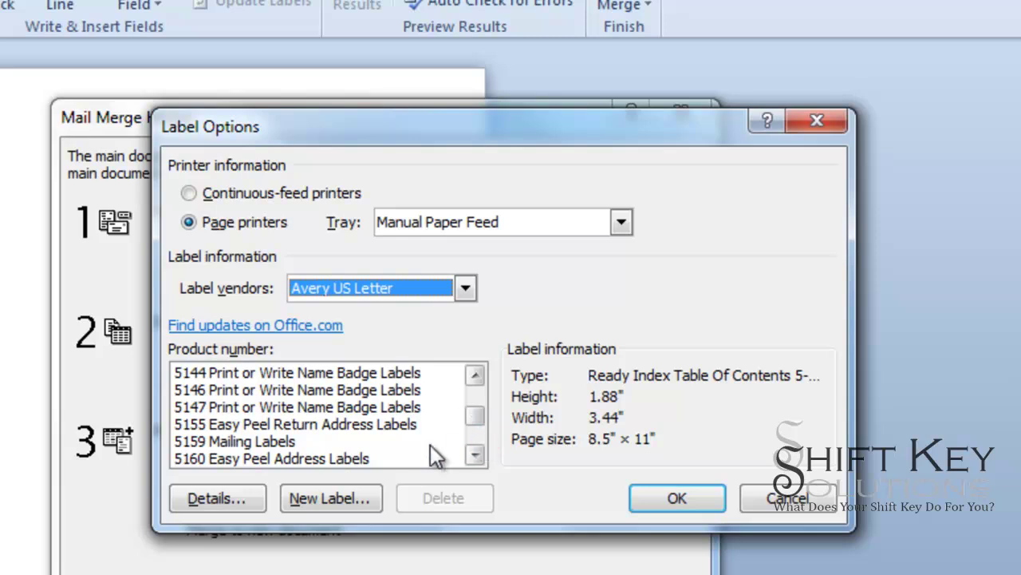
click(400, 457)
click(476, 456)
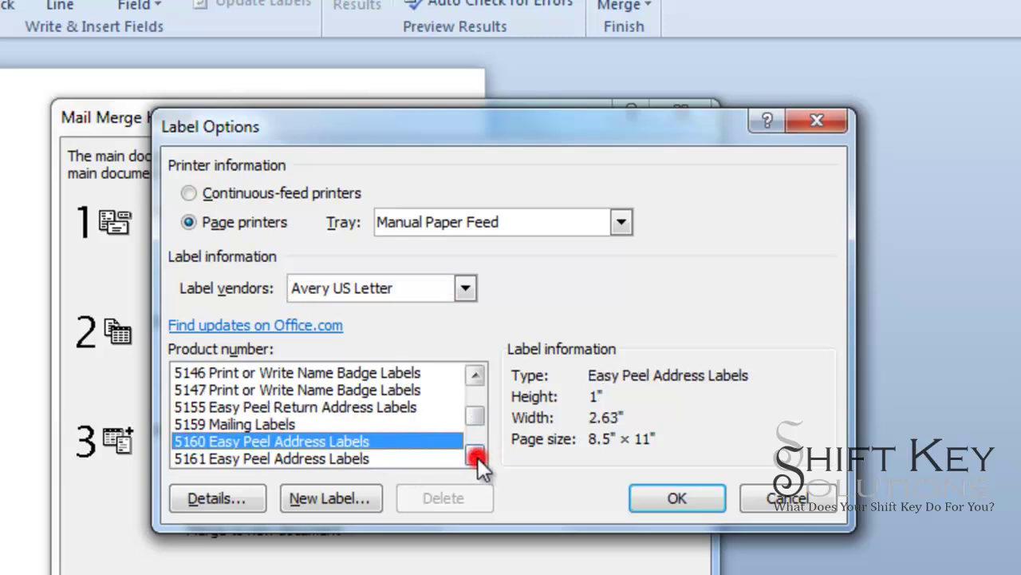
click(478, 457)
click(478, 457)
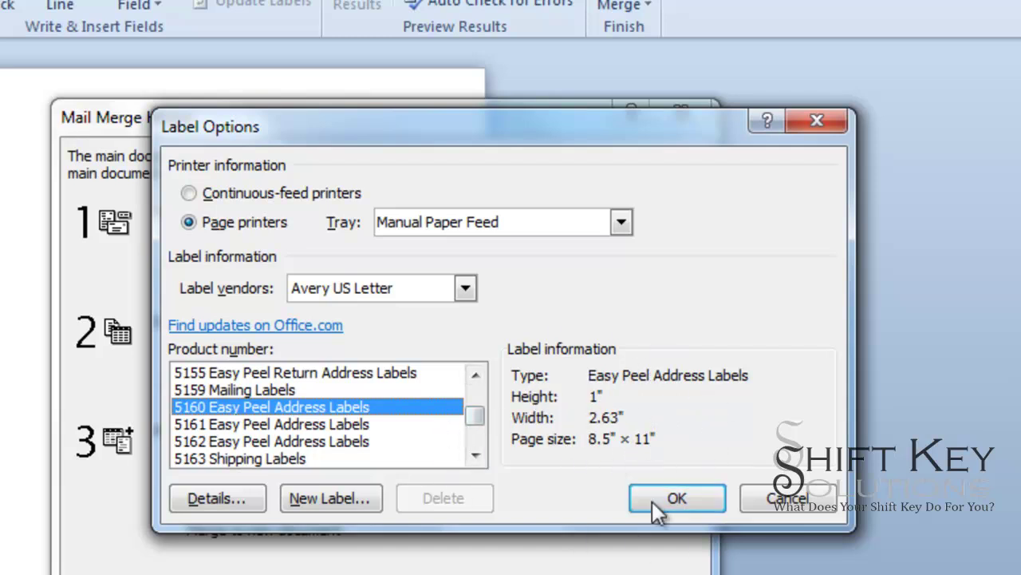
click(682, 504)
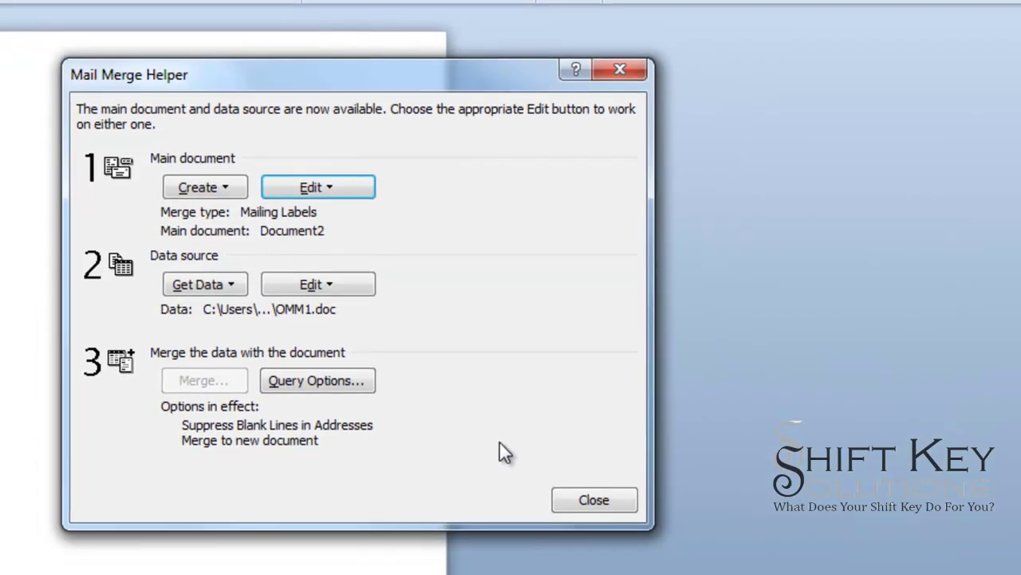
click(597, 501)
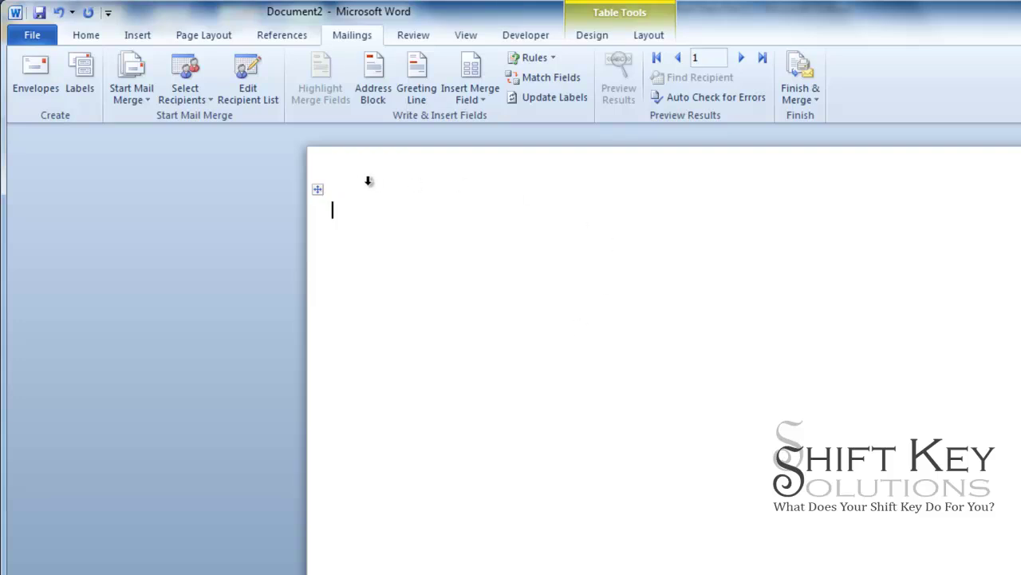
Display the table gridlines of the label sheet.
click(648, 36)
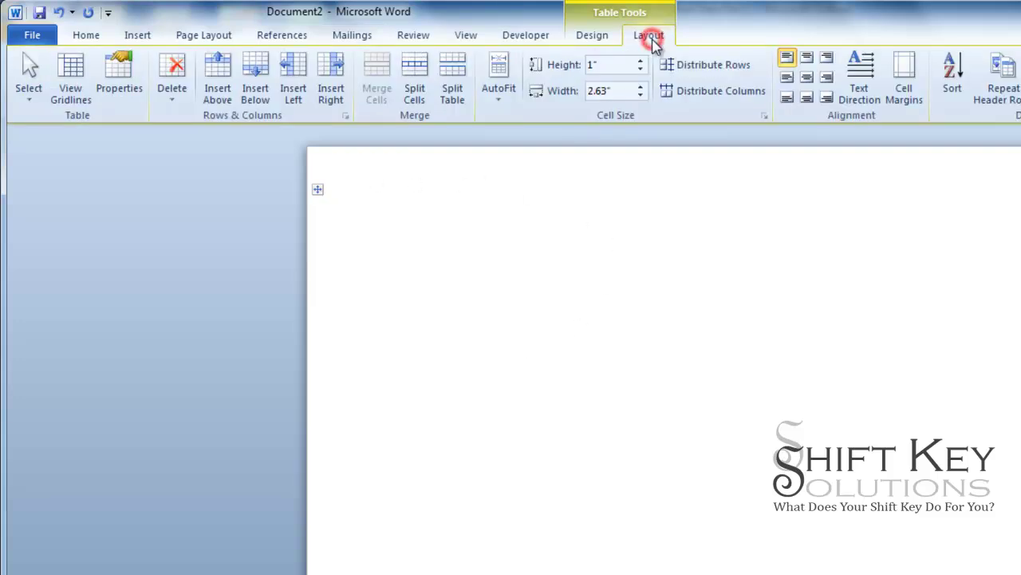
click(604, 40)
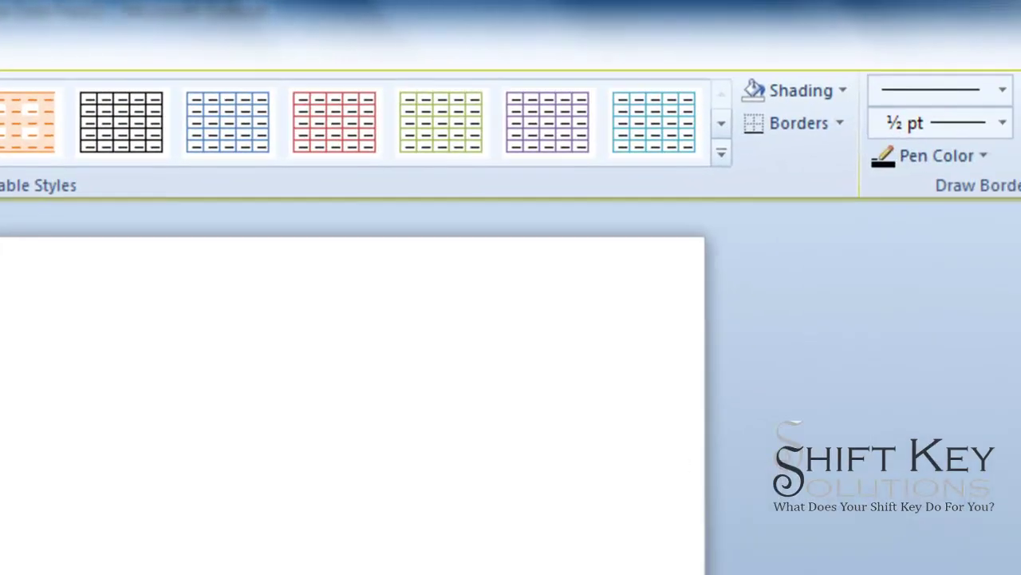
click(841, 125)
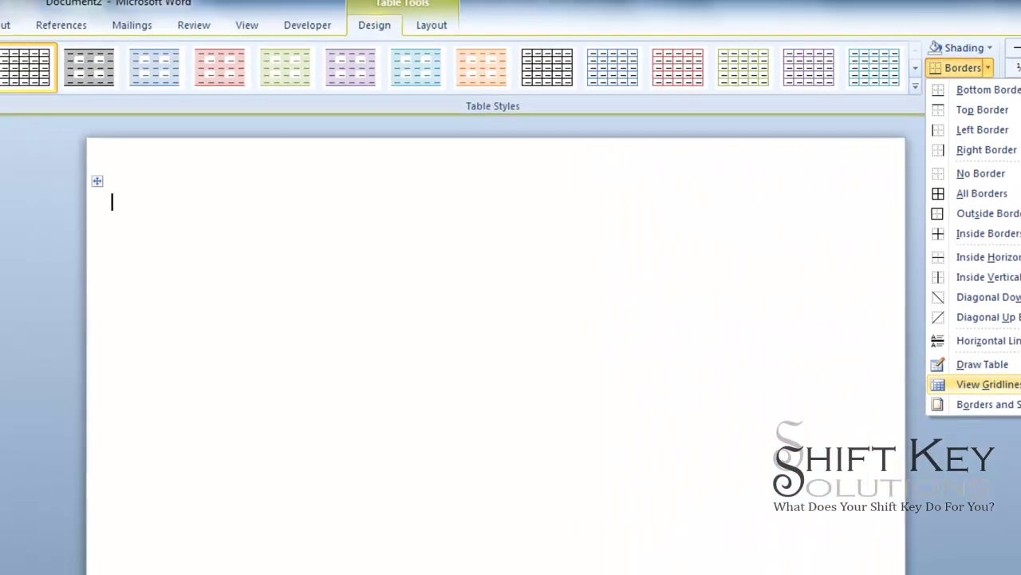
click(778, 465)
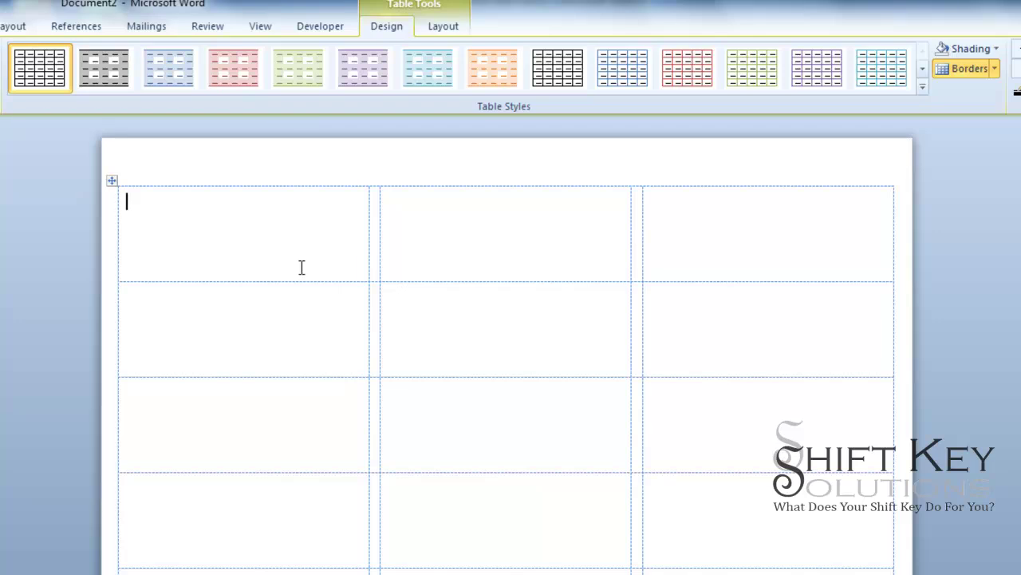
Insert the Full_Name merge field in the first label and update all labels with it.
click(169, 208)
click(202, 207)
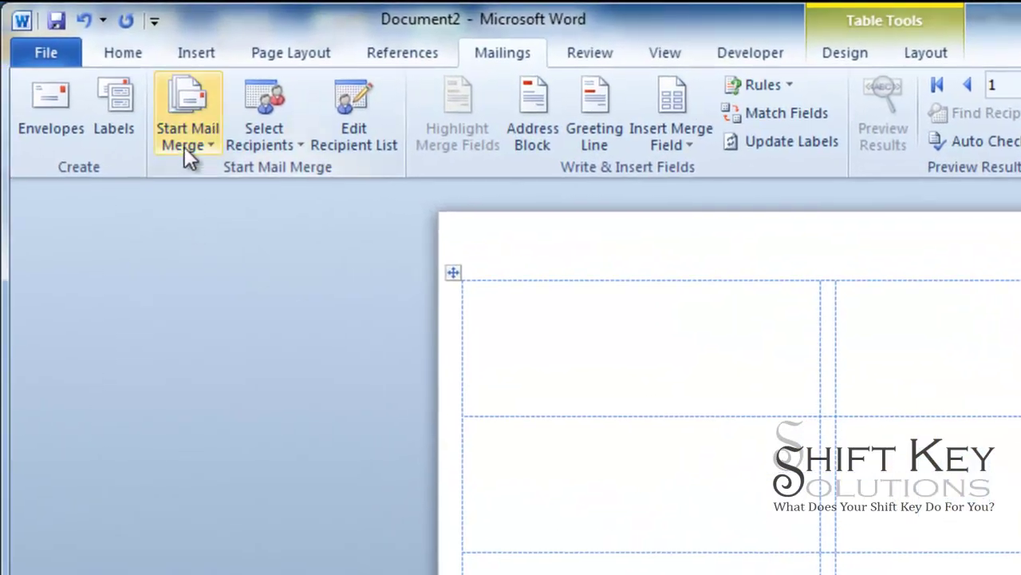
click(187, 127)
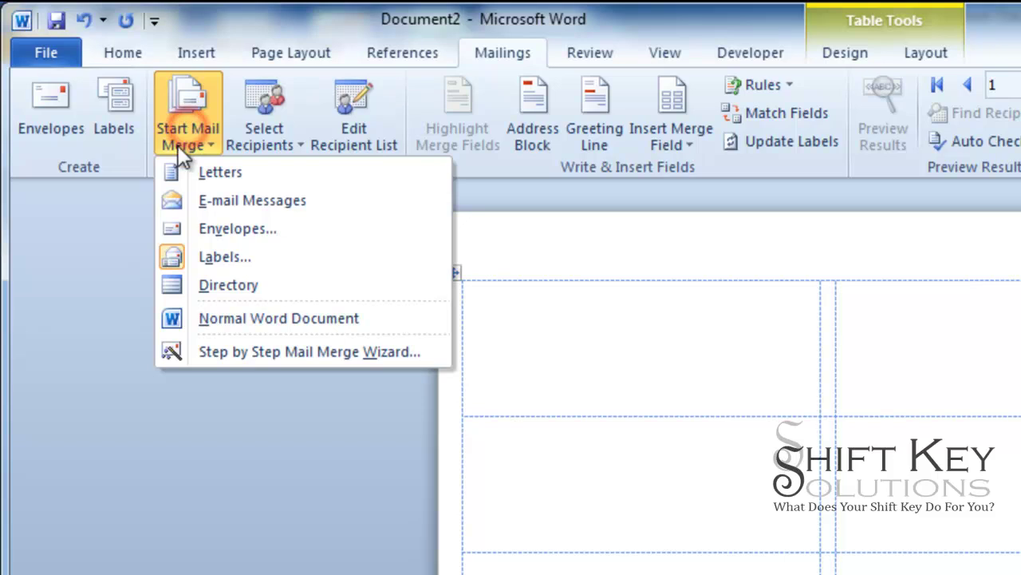
click(385, 355)
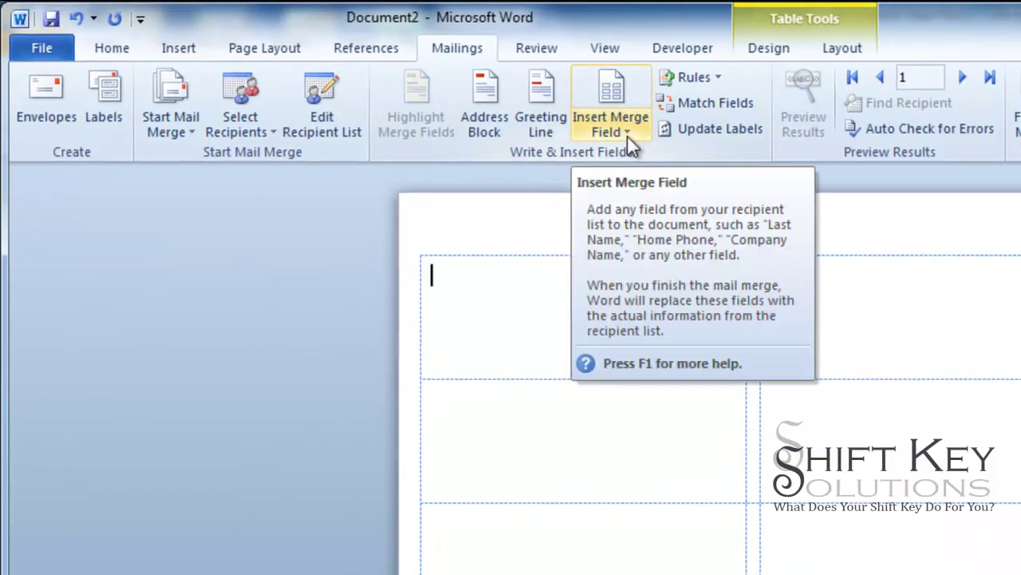
click(627, 130)
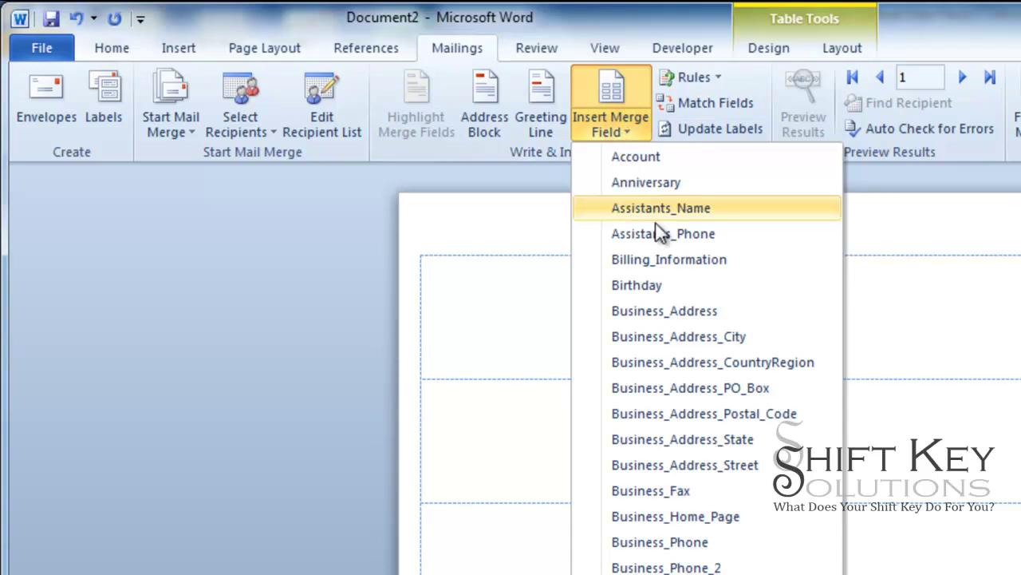
scroll(702, 495, down, 9)
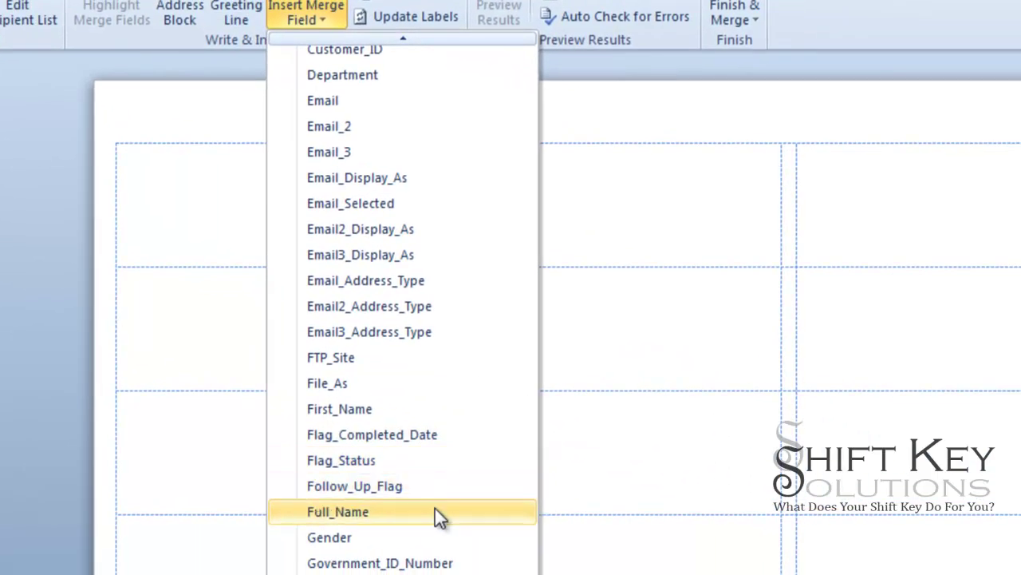
click(437, 511)
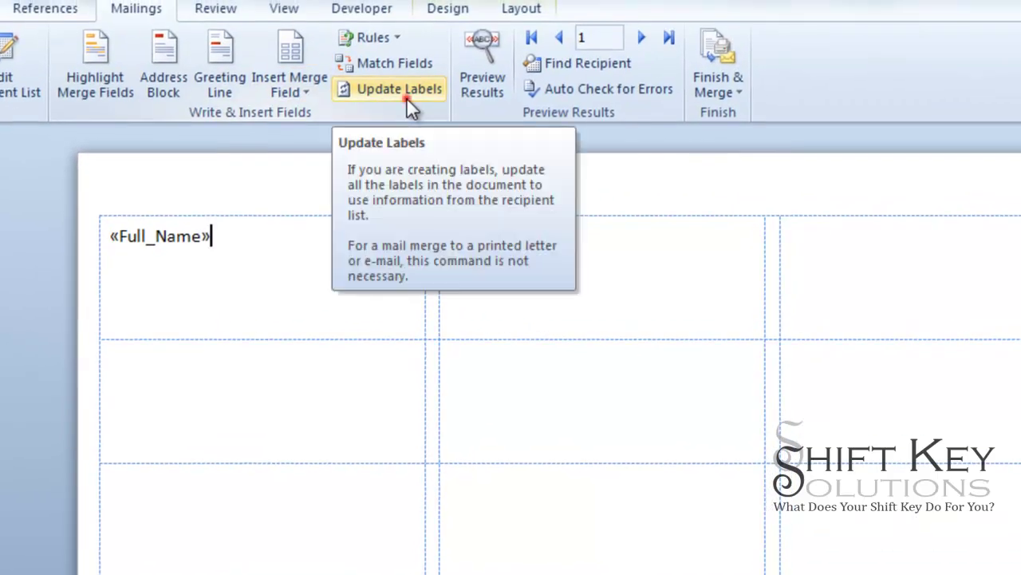
click(406, 97)
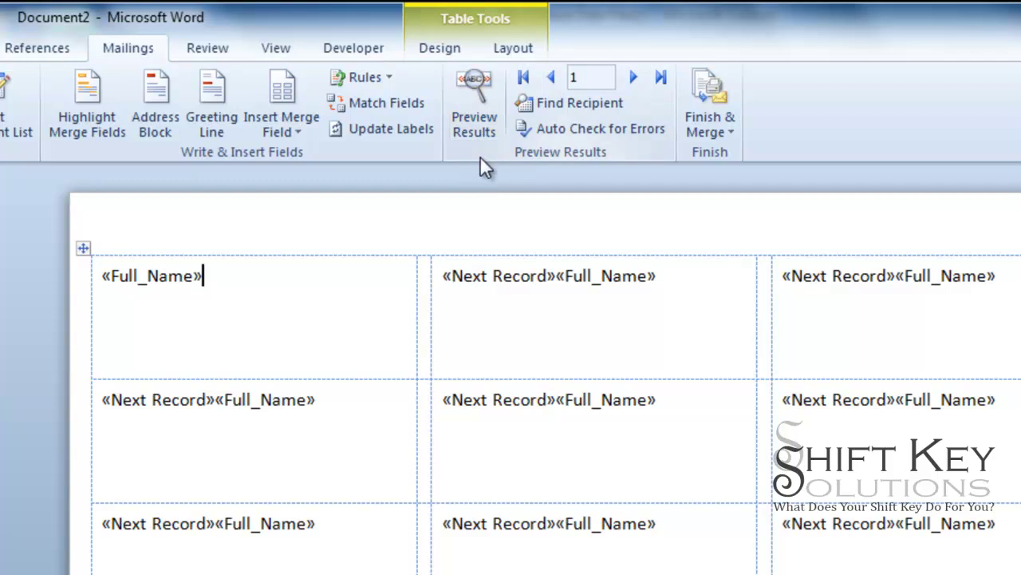
Preview the merge results and align the text of all label columns to the centre, both horizontally and vertically.
click(469, 108)
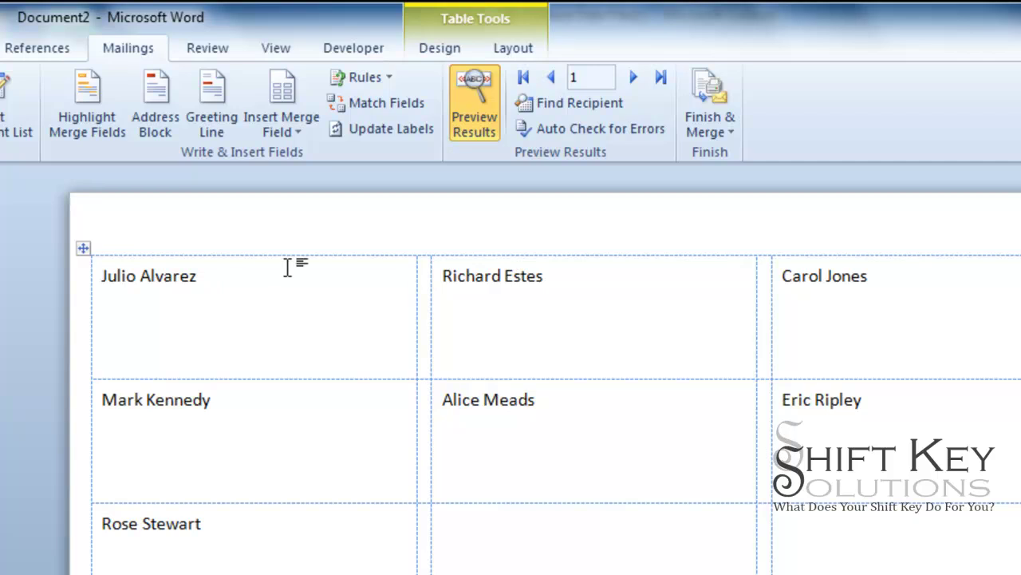
click(522, 47)
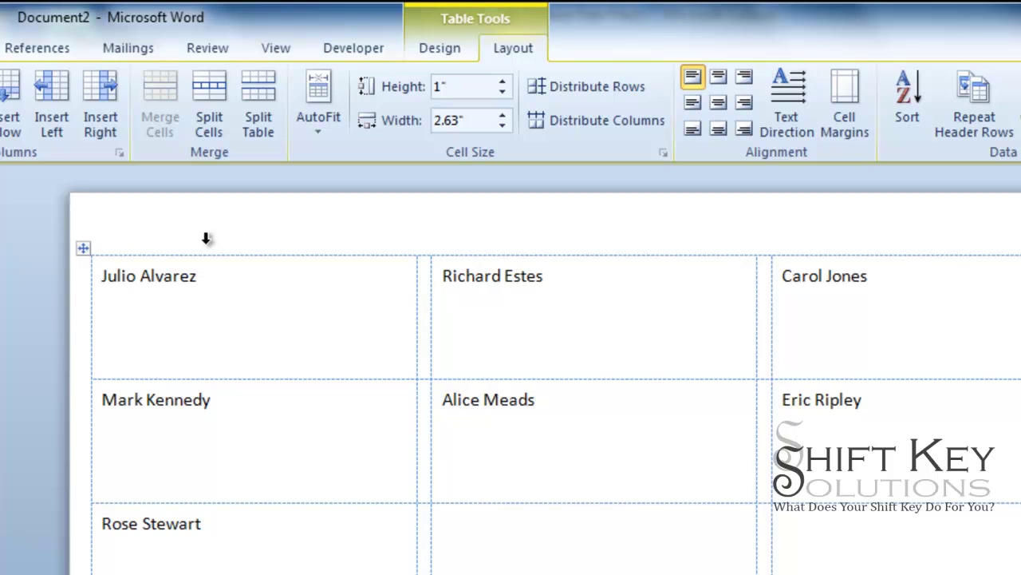
drag(206, 238, 848, 260)
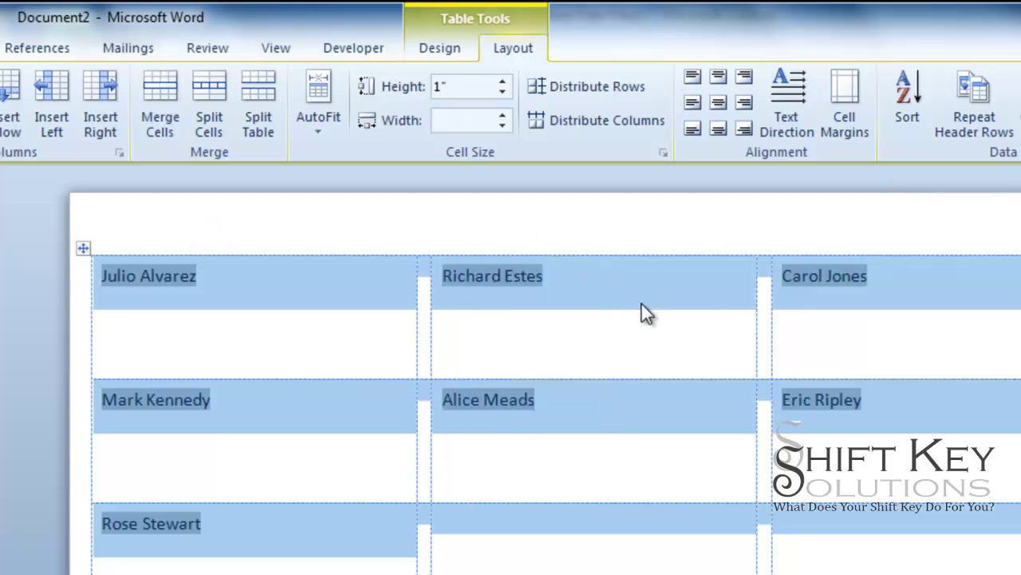
click(719, 97)
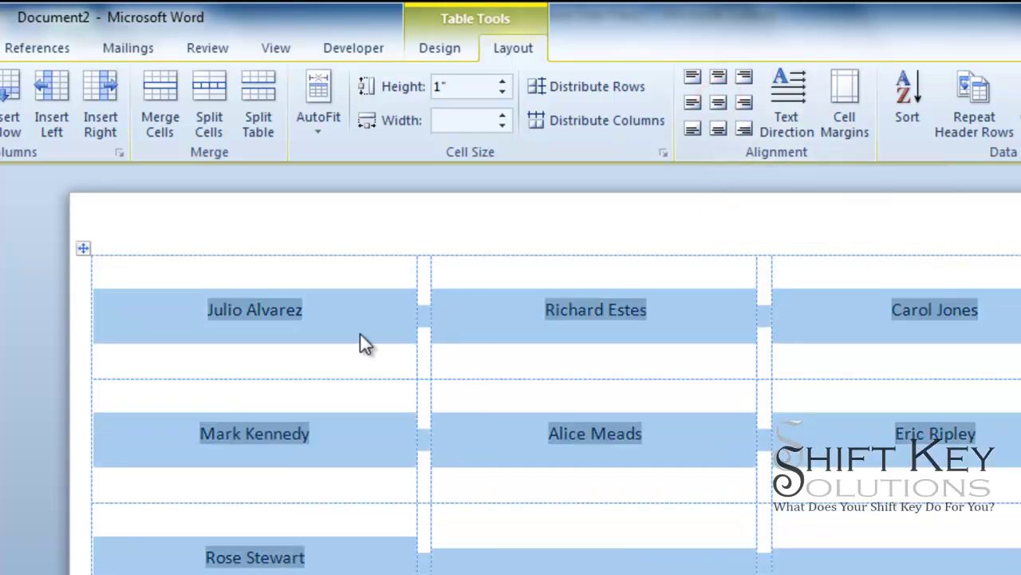
click(334, 323)
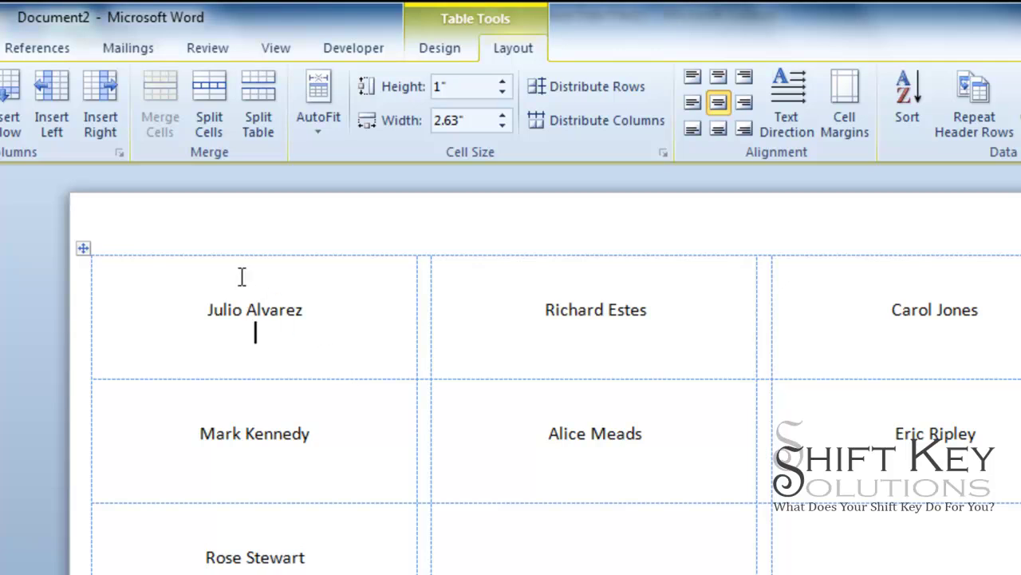
Format the names in all label columns with the Dark Red font colour and font size 18.
drag(179, 310, 360, 332)
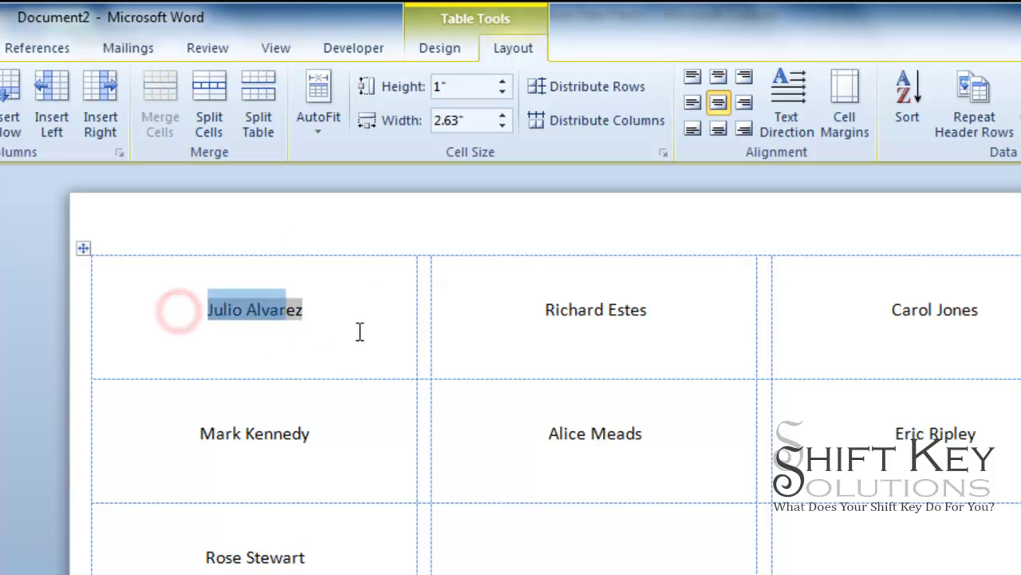
click(360, 332)
drag(246, 248, 948, 249)
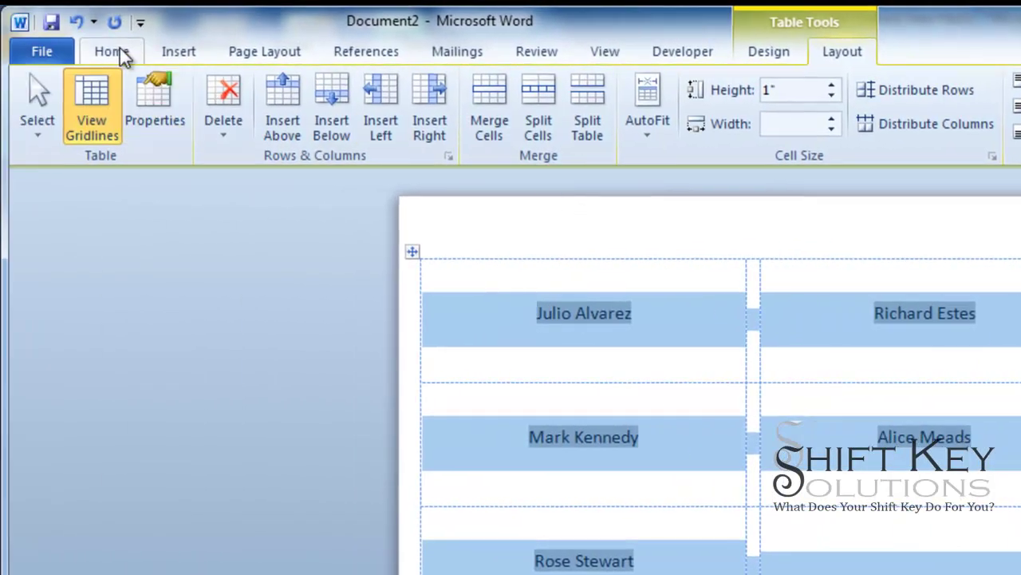
click(119, 51)
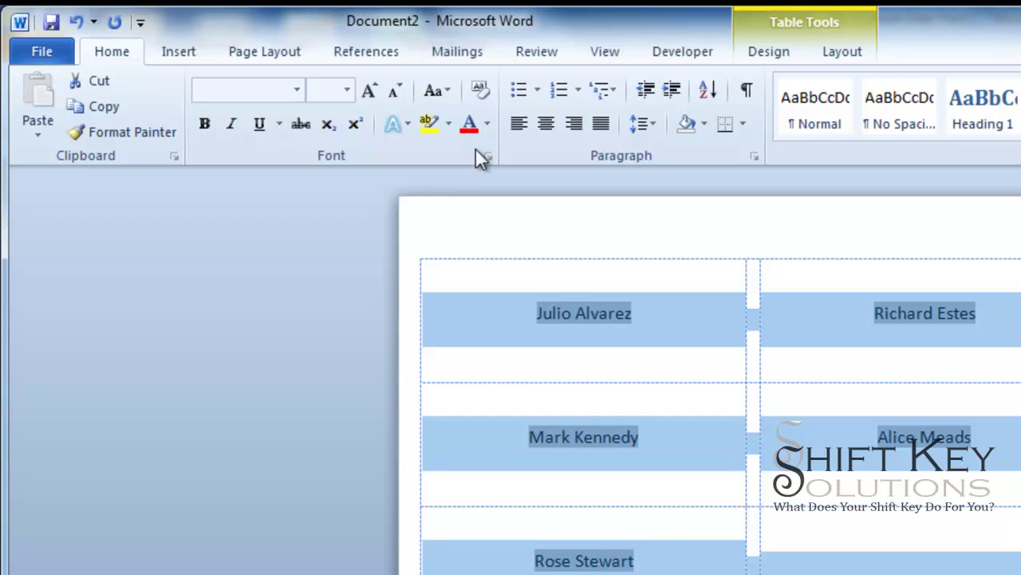
click(487, 124)
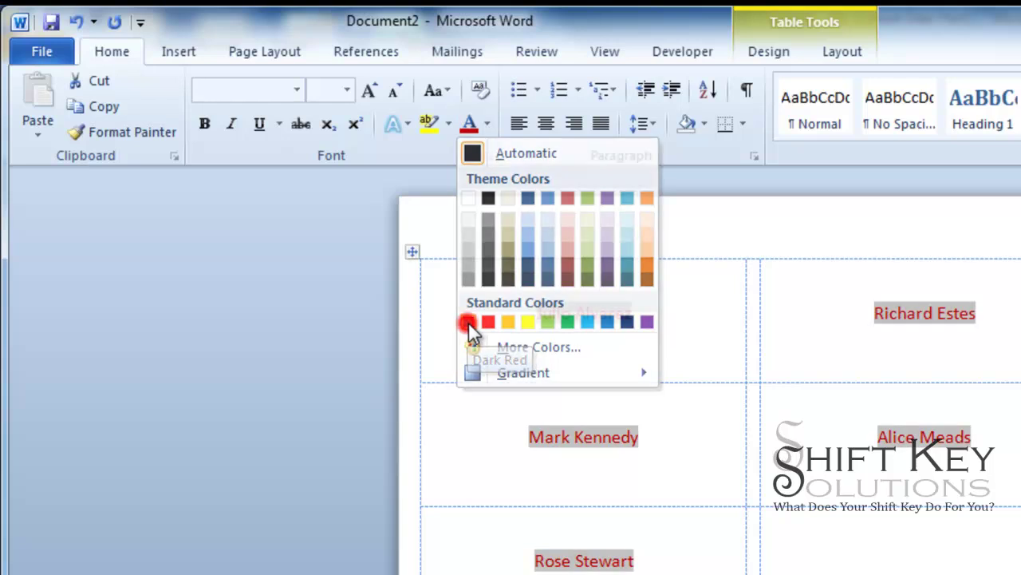
click(468, 322)
click(348, 92)
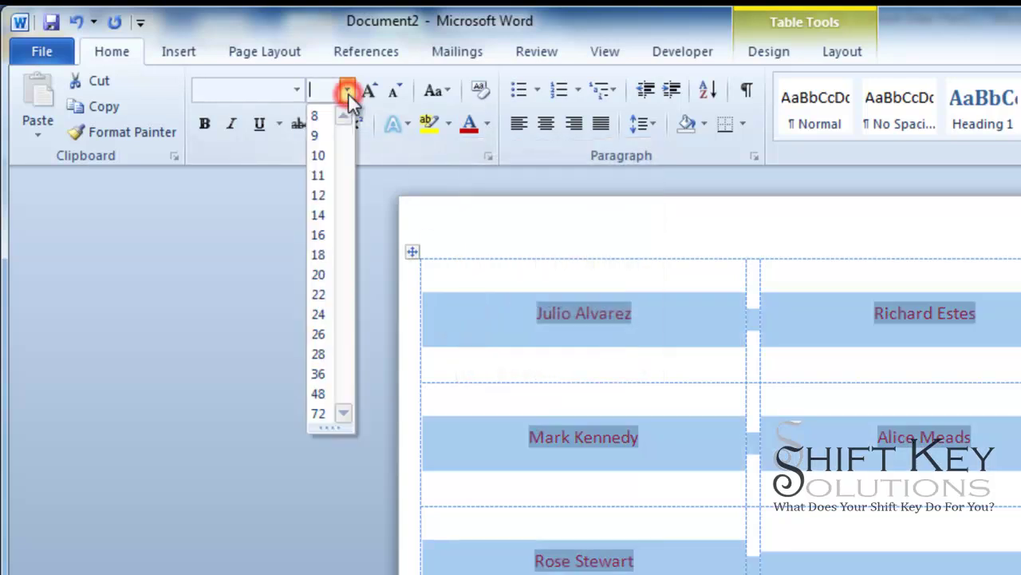
click(326, 257)
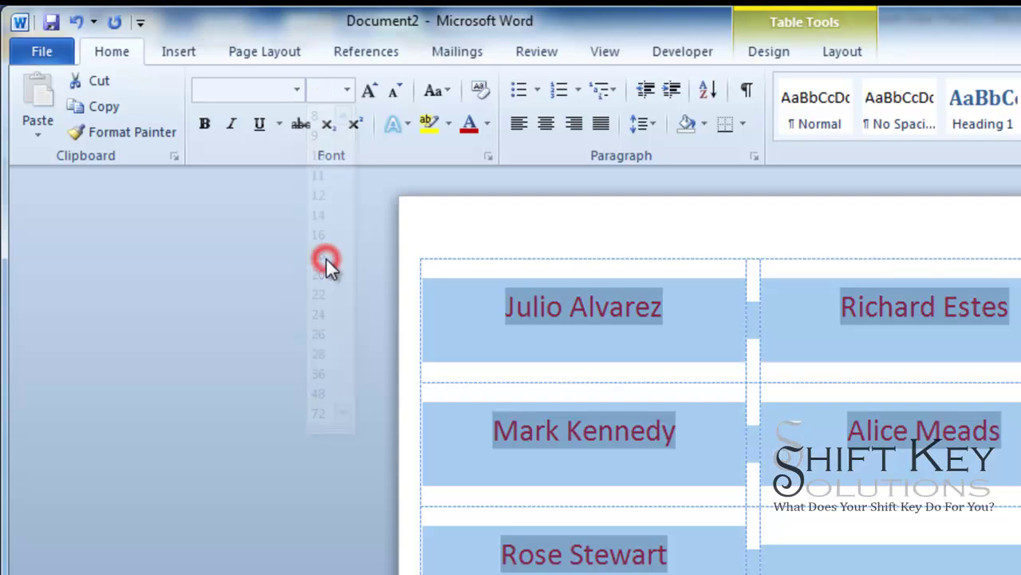
click(678, 309)
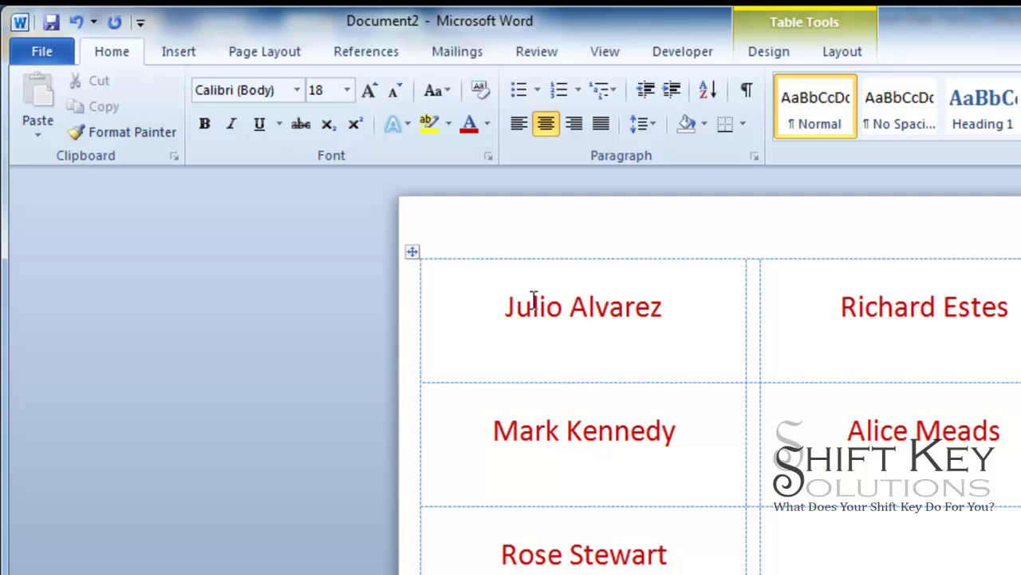
Finish the mail merge by sending the labels for all records to the printer.
click(466, 62)
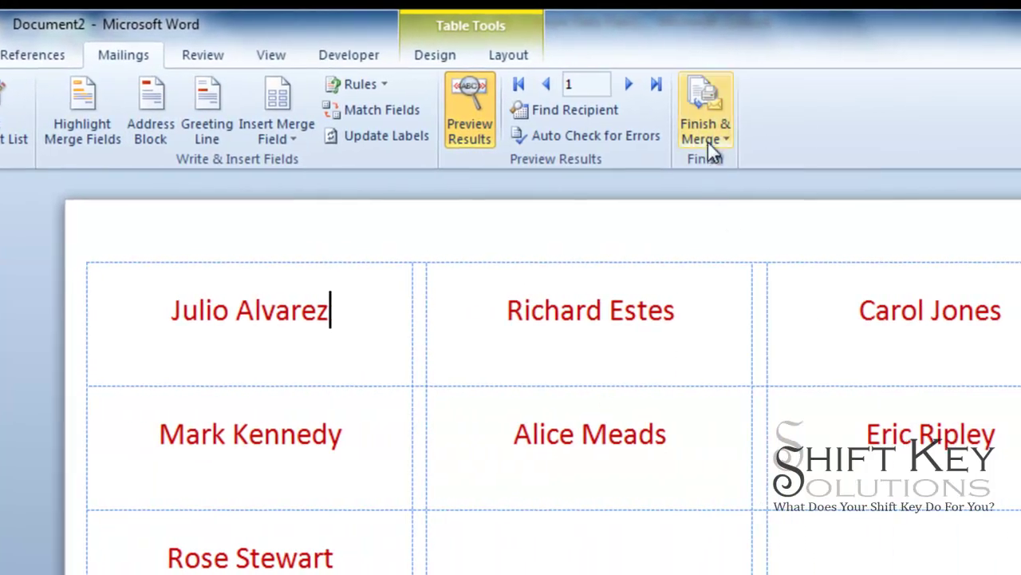
click(703, 92)
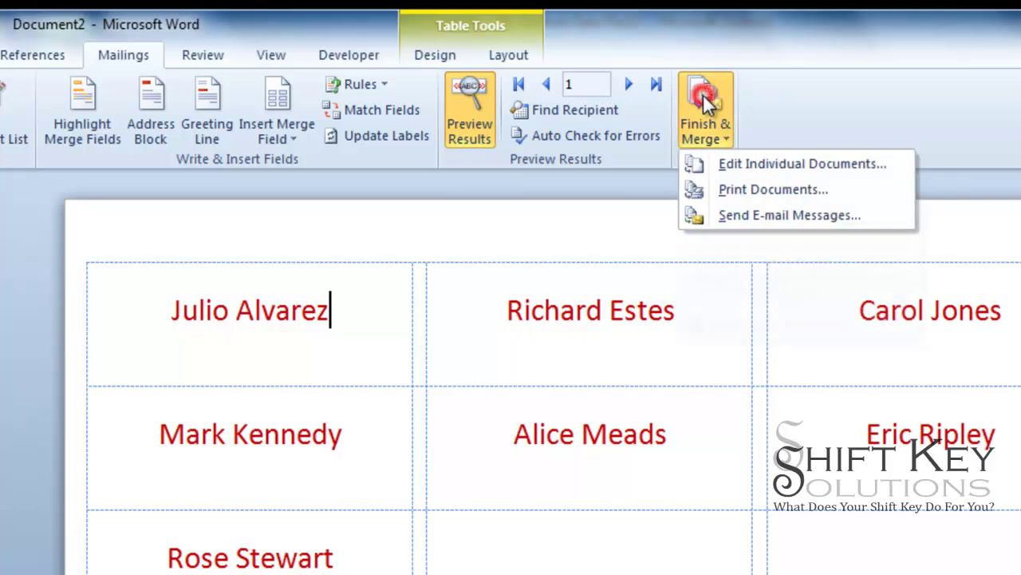
click(831, 190)
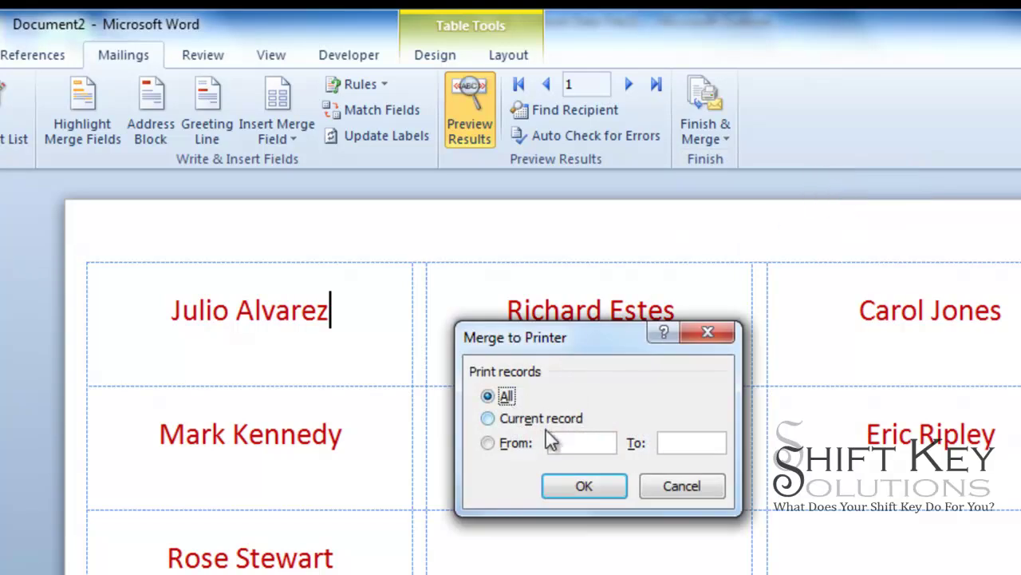
click(582, 488)
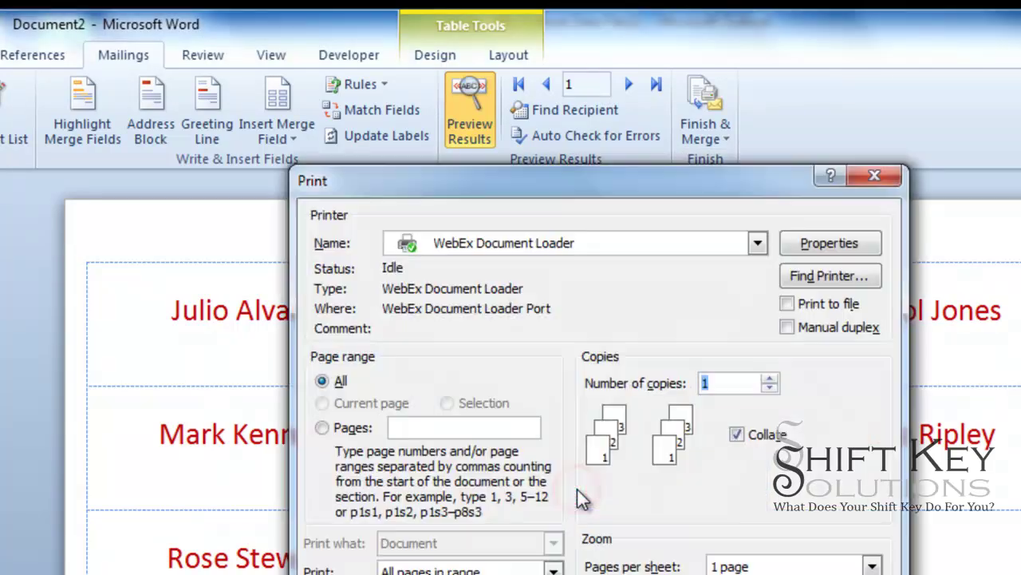